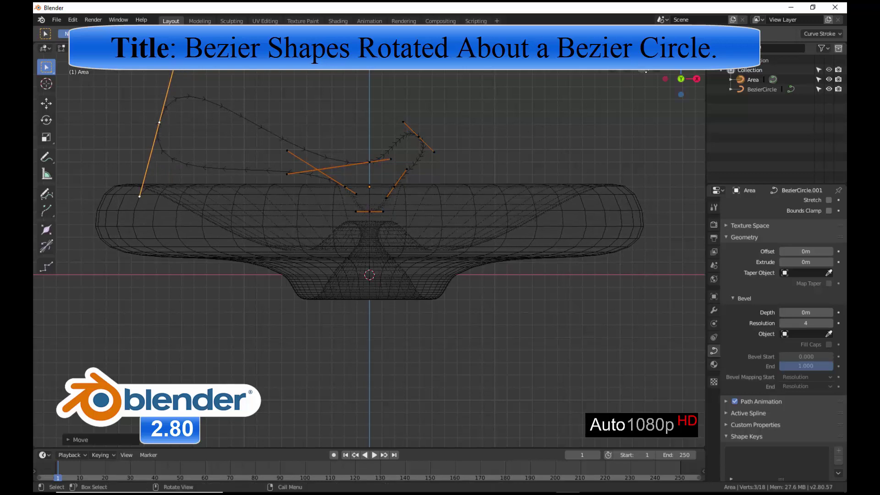
# Preview the finished dish in solid shading and orbit around it
pyautogui.click(660, 49)
pyautogui.moveTo(511, 141)
pyautogui.mouseDown(button='middle')
pyautogui.moveTo(510, 168)
pyautogui.moveTo(507, 128)
pyautogui.moveTo(507, 191)
pyautogui.moveTo(579, 153)
pyautogui.moveTo(614, 173)
pyautogui.moveTo(671, 174)
pyautogui.moveTo(687, 158)
pyautogui.mouseUp(button='middle')
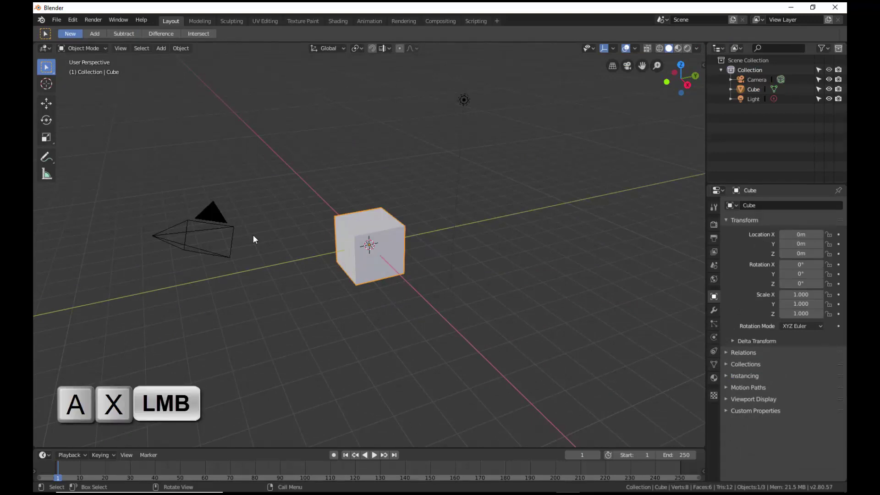
# Delete the default cube, camera and light, then switch to top view
pyautogui.press('a')
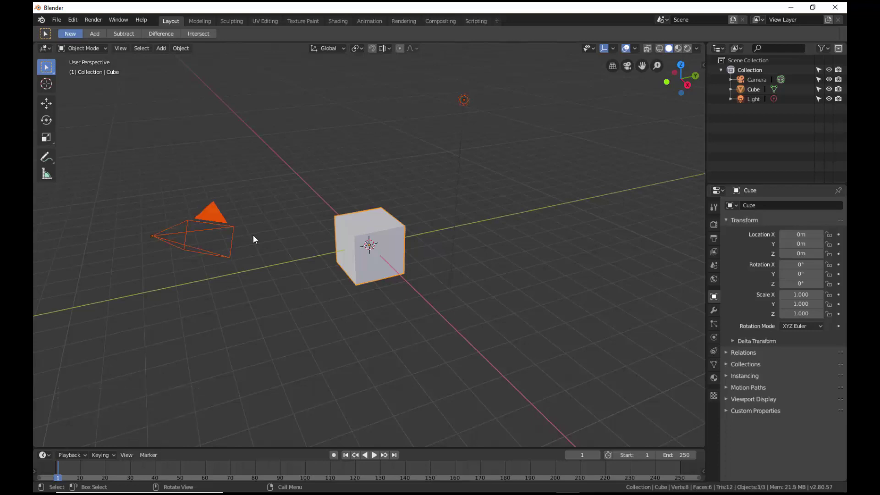
pyautogui.press('x')
pyautogui.click(253, 236)
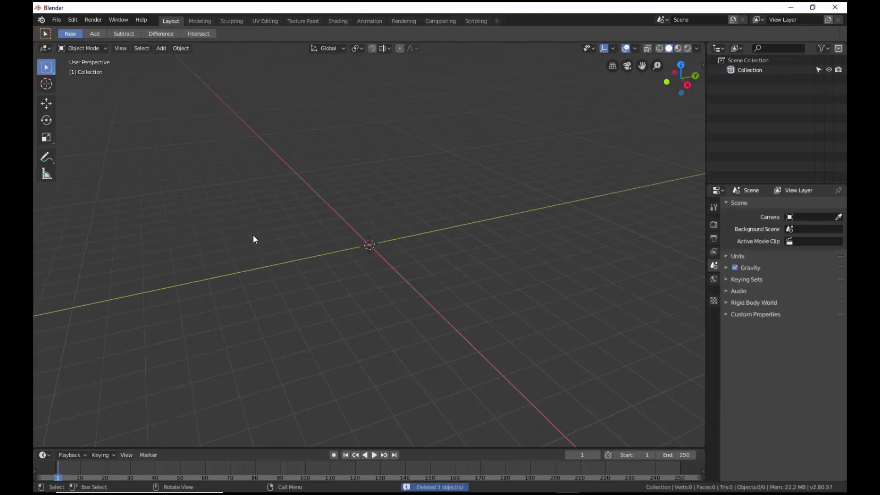
pyautogui.press('KP_7')
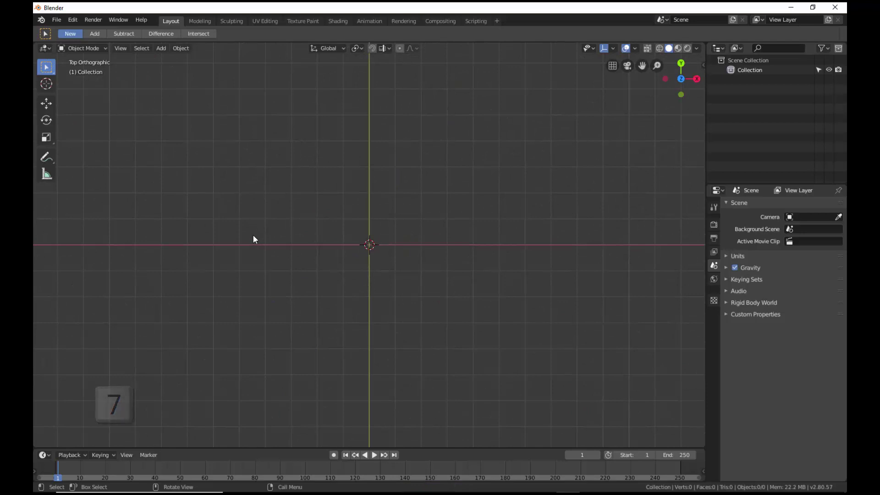
# Add a Bezier circle and scale its points up by 5 in Edit Mode
pyautogui.hotkey('shift', 'a')
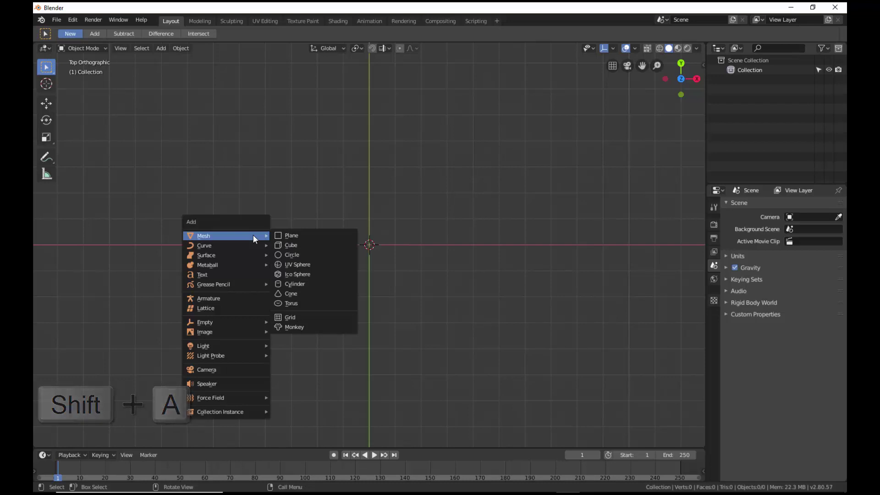
pyautogui.moveTo(254, 244)
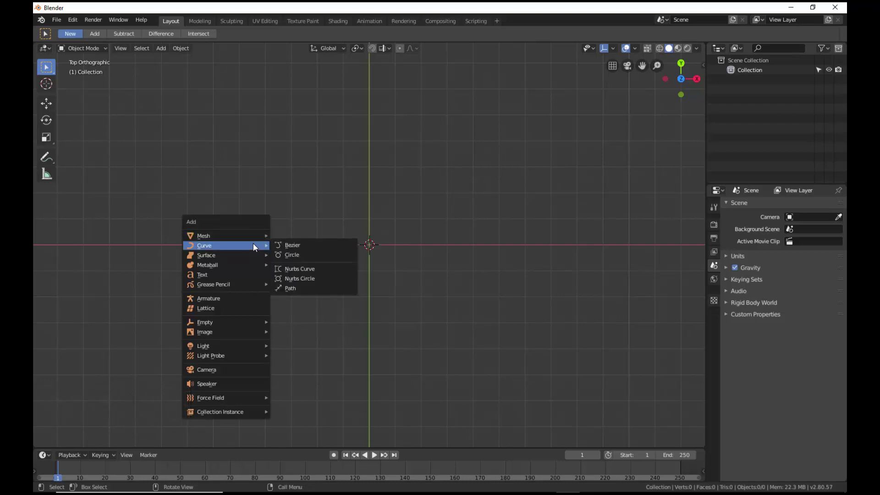
pyautogui.click(282, 253)
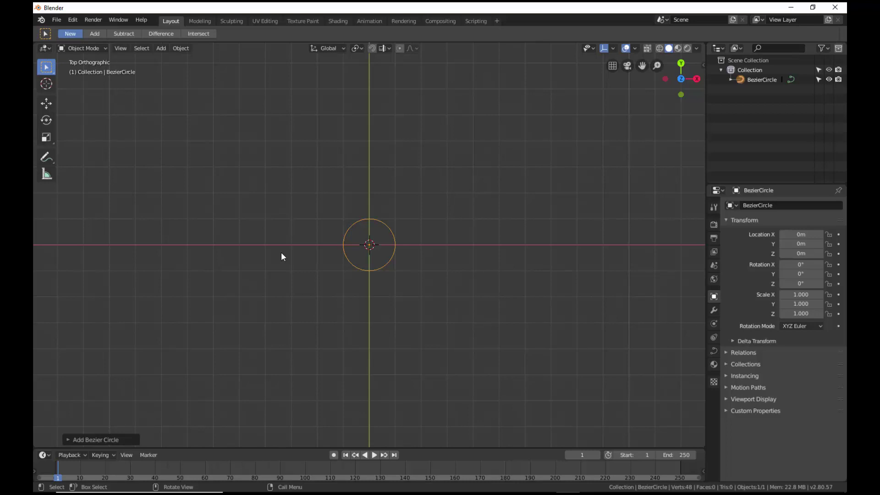
pyautogui.press('Tab')
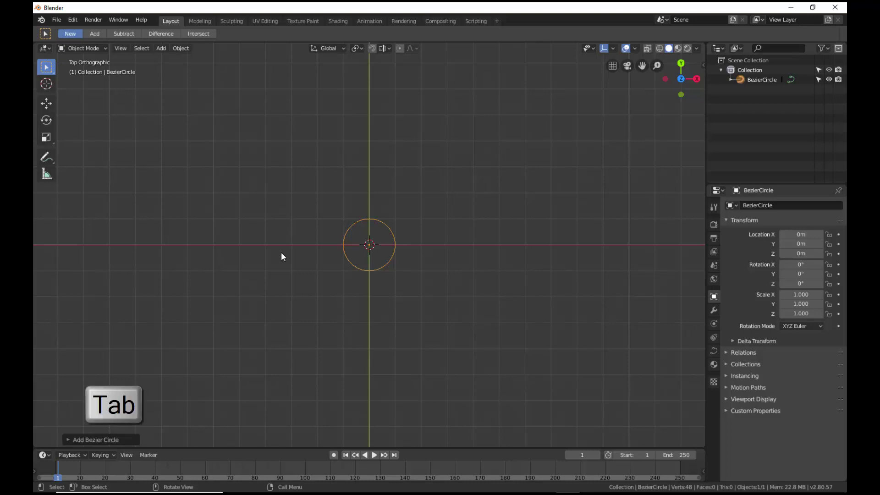
pyautogui.press('Tab')
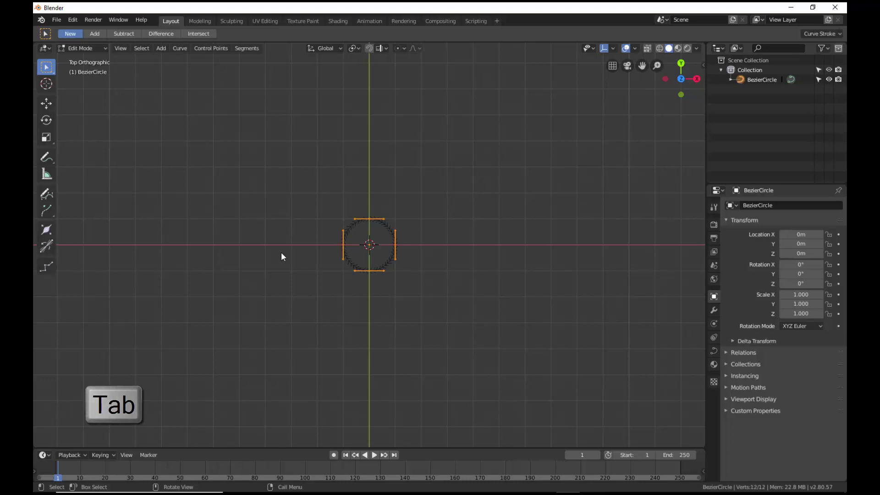
pyautogui.press('s')
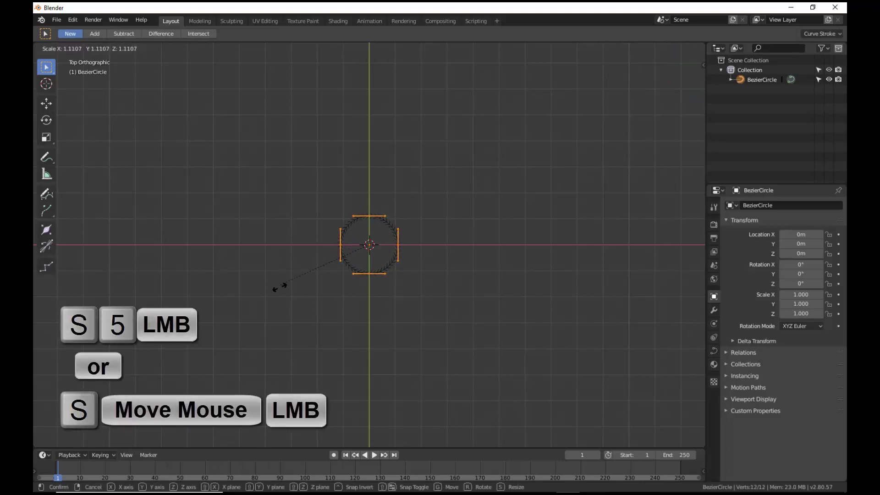
pyautogui.press('5')
pyautogui.click(204, 139)
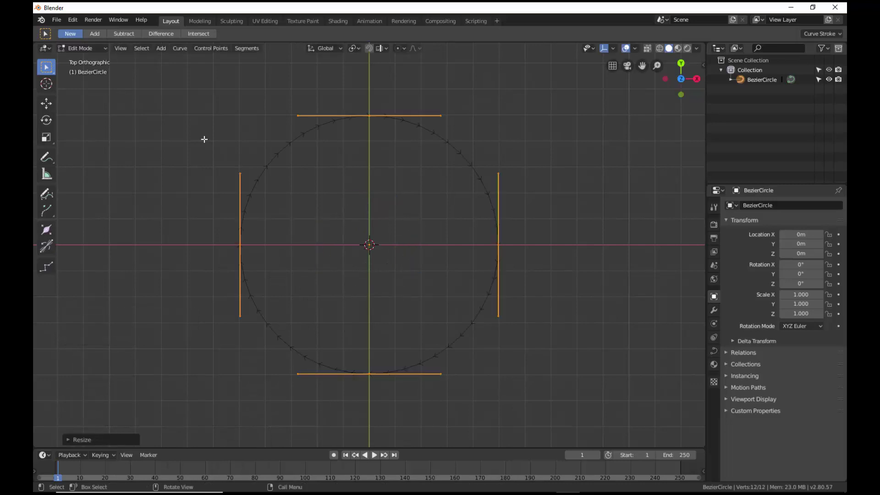
pyautogui.press('Tab')
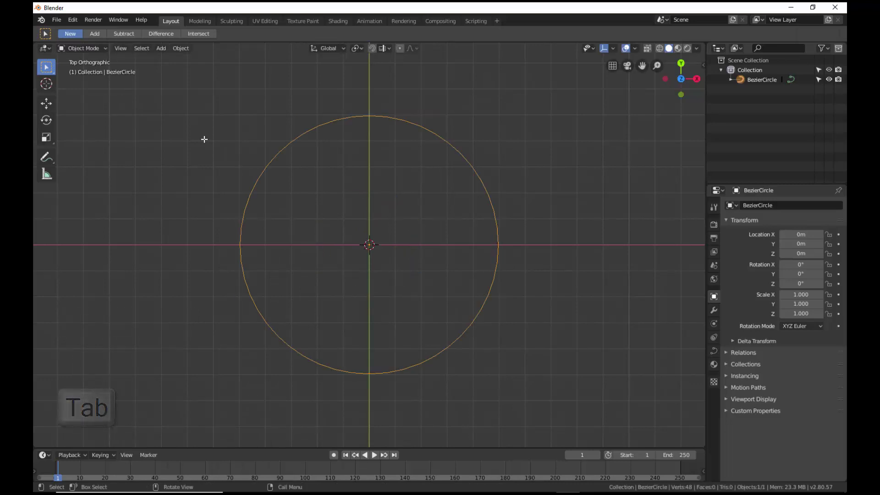
# Add a second Bezier circle at the origin and rename it 'Area'
pyautogui.hotkey('shift', 'a')
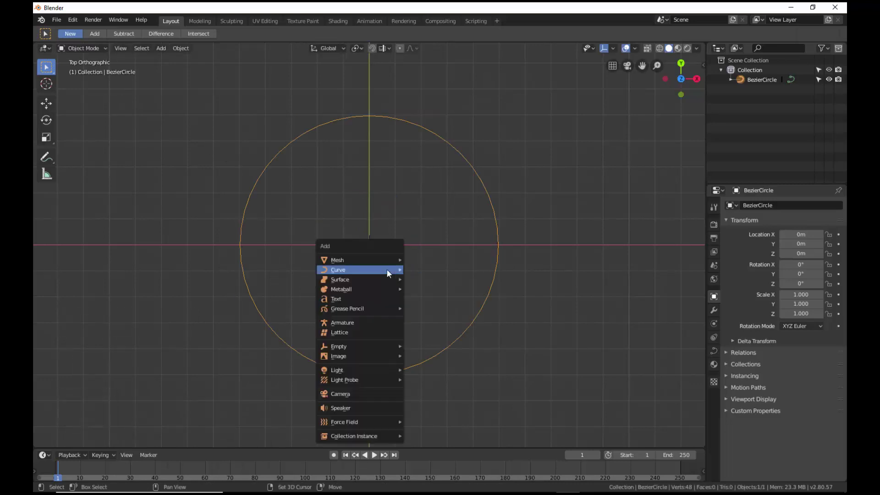
pyautogui.moveTo(387, 273)
pyautogui.hotkey('shift', 'a')
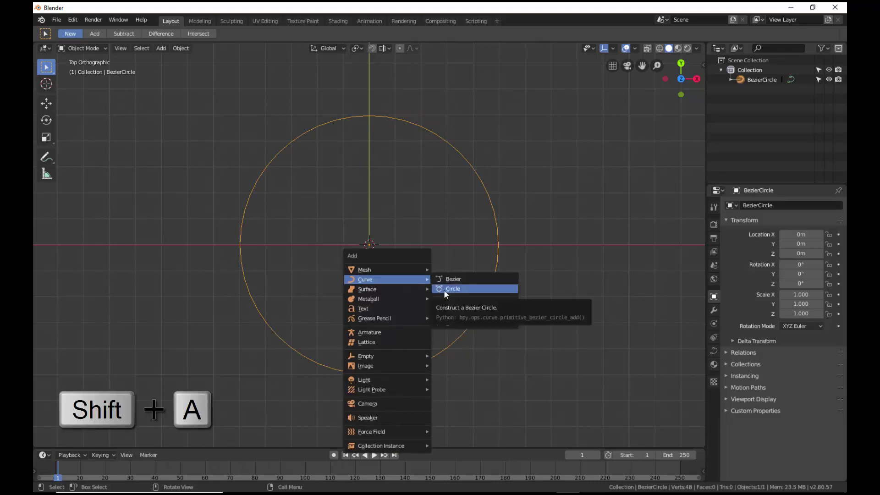
pyautogui.click(444, 290)
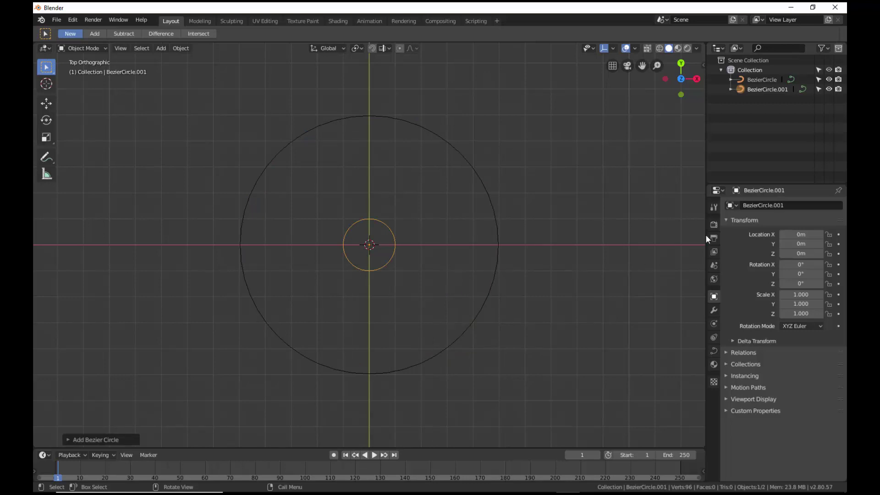
pyautogui.click(760, 205)
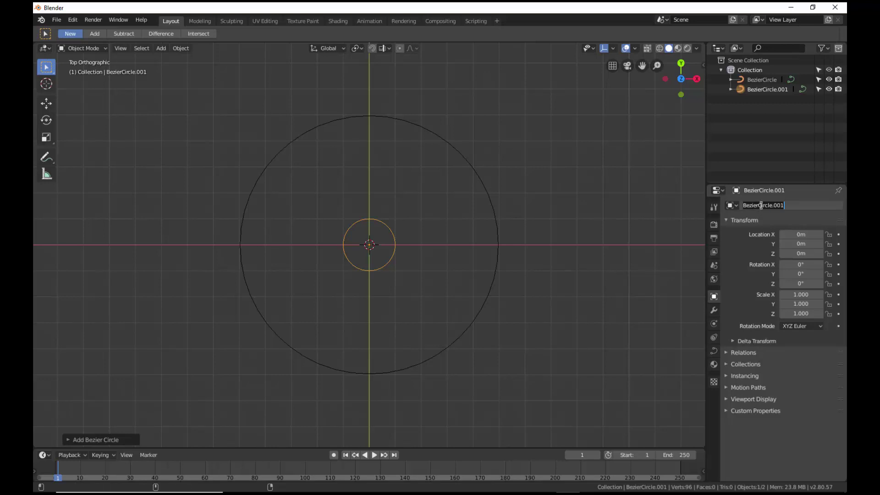
pyautogui.write('Area')
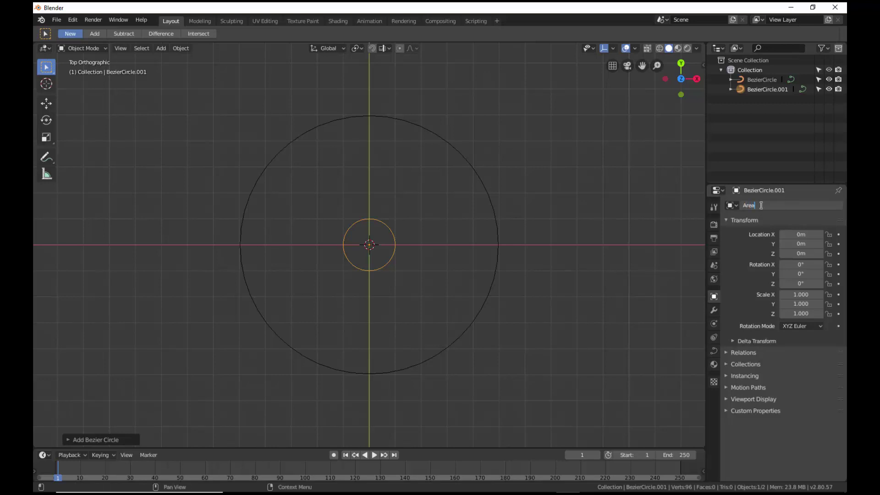
pyautogui.press('Return')
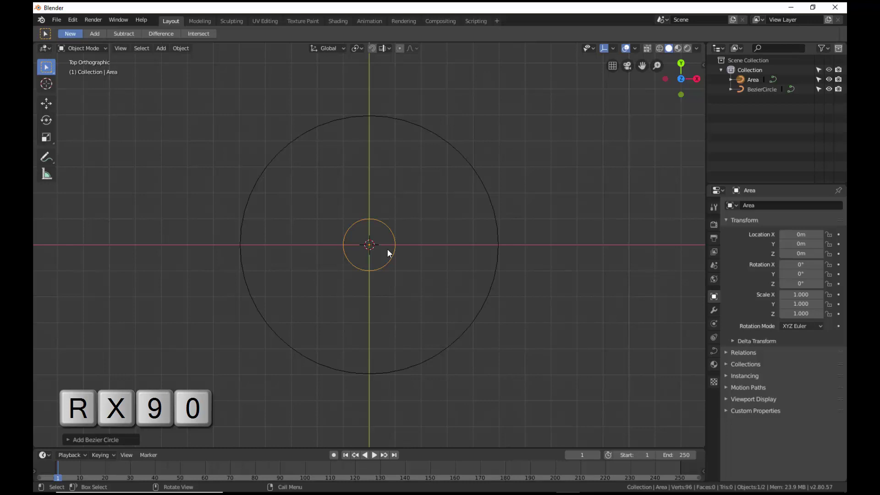
# Rotate the Area circle 90° about the X axis
pyautogui.press('r')
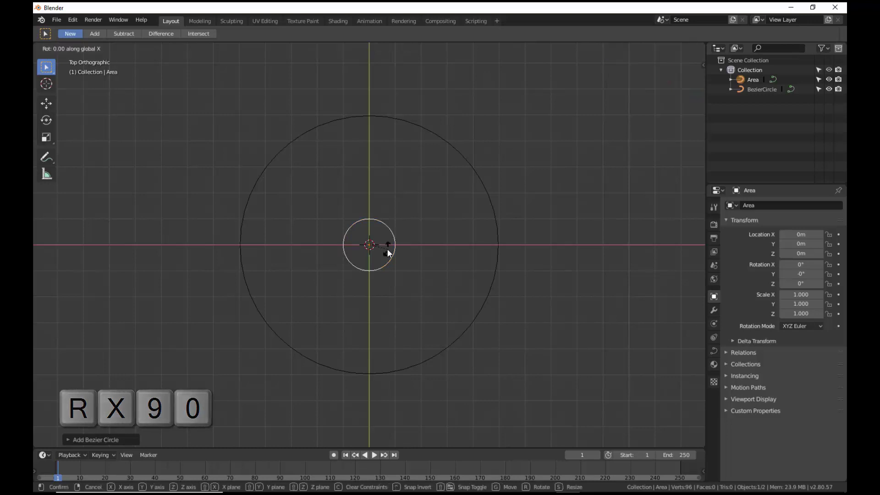
pyautogui.press('x')
pyautogui.press('9')
pyautogui.press('0')
pyautogui.click(387, 248)
pyautogui.press('1')
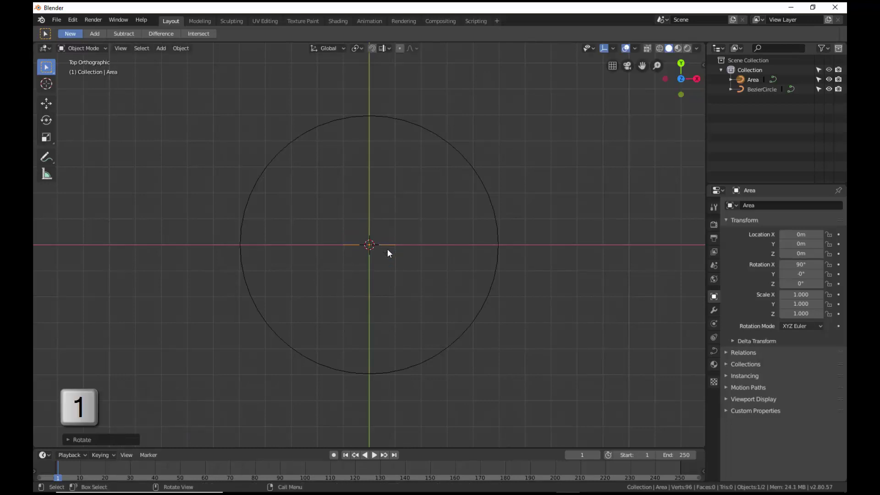
# Switch to front view and select the large Bezier circle
pyautogui.press('KP_1')
pyautogui.click(419, 245)
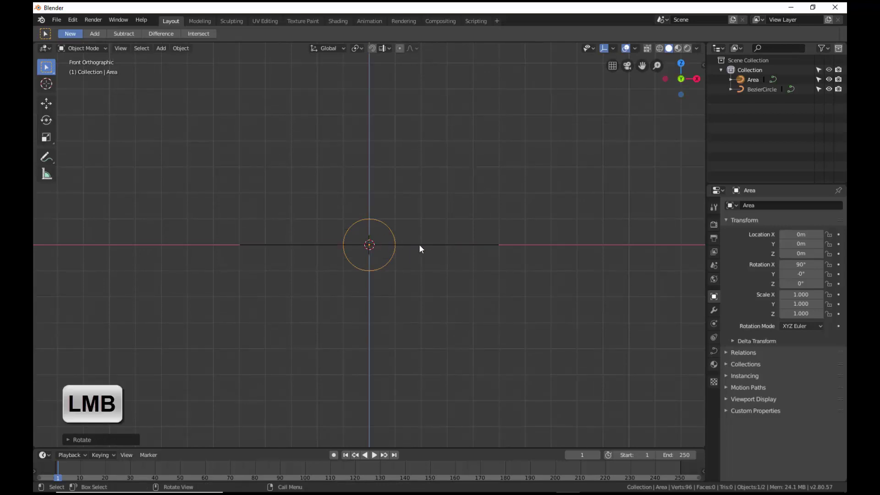
pyautogui.click(419, 244)
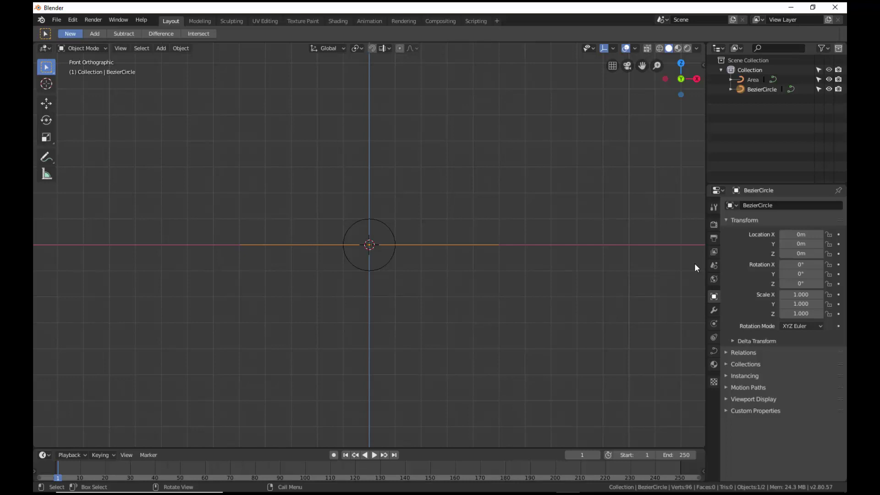
# Set the large circle's Geometry bevel object to Area in Object Data properties
pyautogui.click(712, 350)
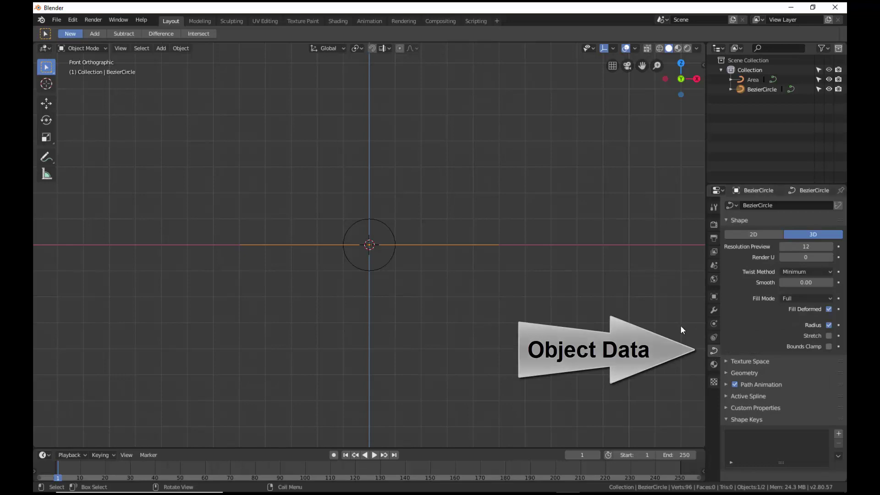
pyautogui.click(727, 372)
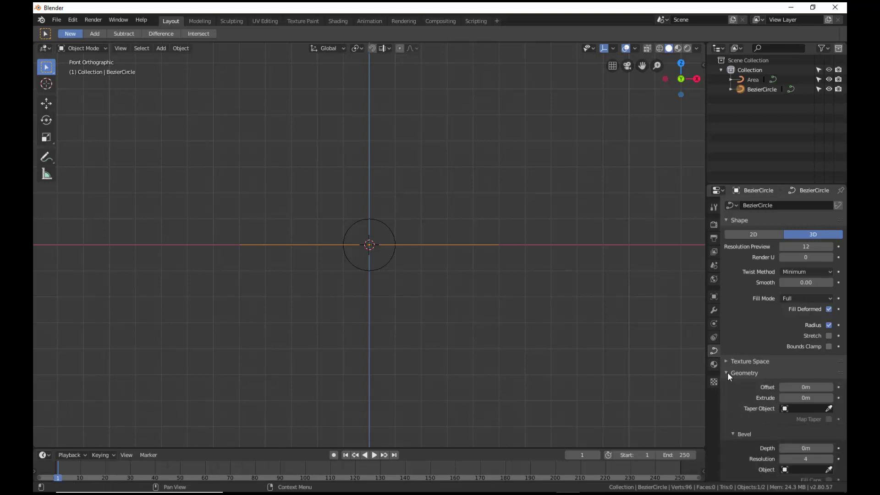
pyautogui.scroll(-4, 727, 372)
pyautogui.scroll(-3, 728, 372)
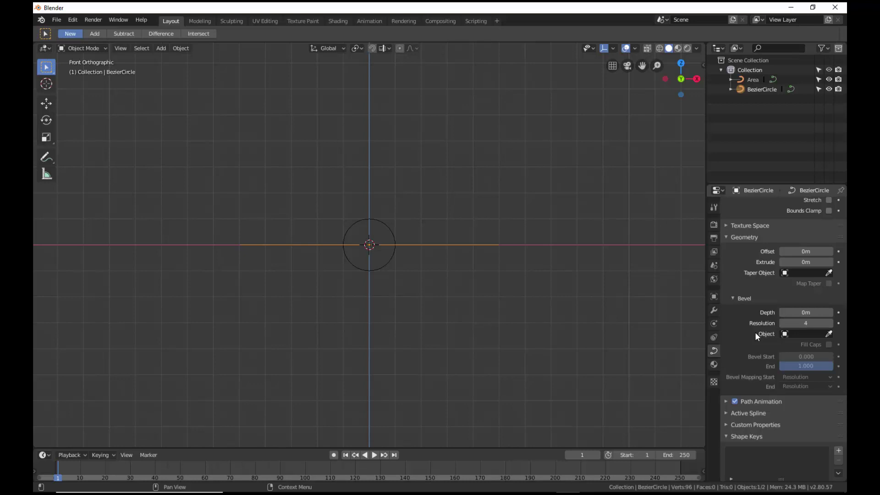
pyautogui.click(794, 333)
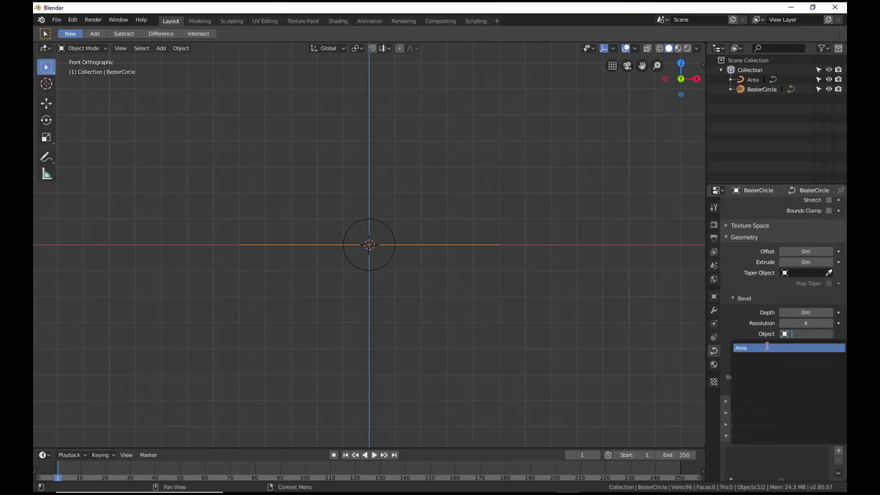
pyautogui.click(766, 346)
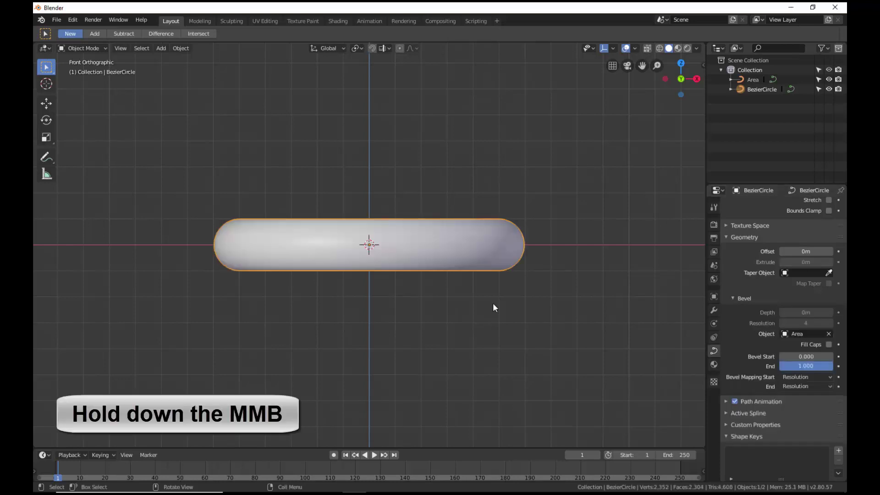
# Orbit the view to see the swept ring in perspective
pyautogui.moveTo(493, 304); pyautogui.dragTo(491, 347, button='middle')
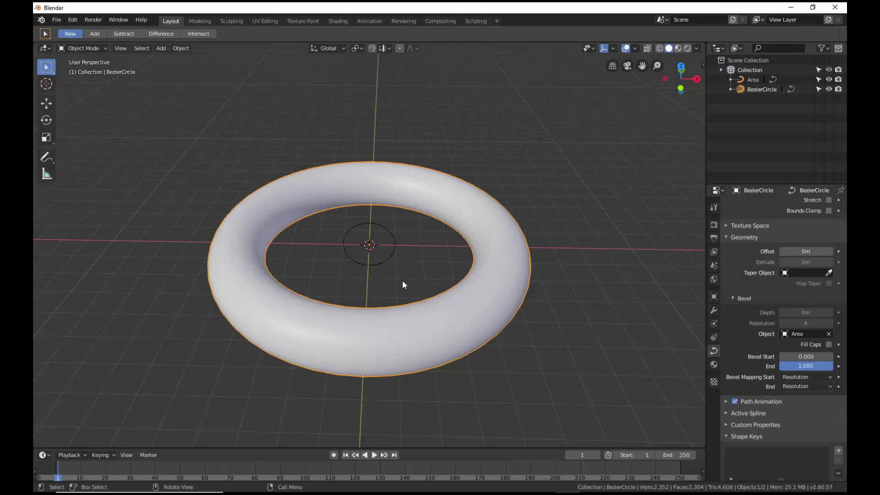
# Select the Area circle and move it to the left along X
pyautogui.click(395, 242)
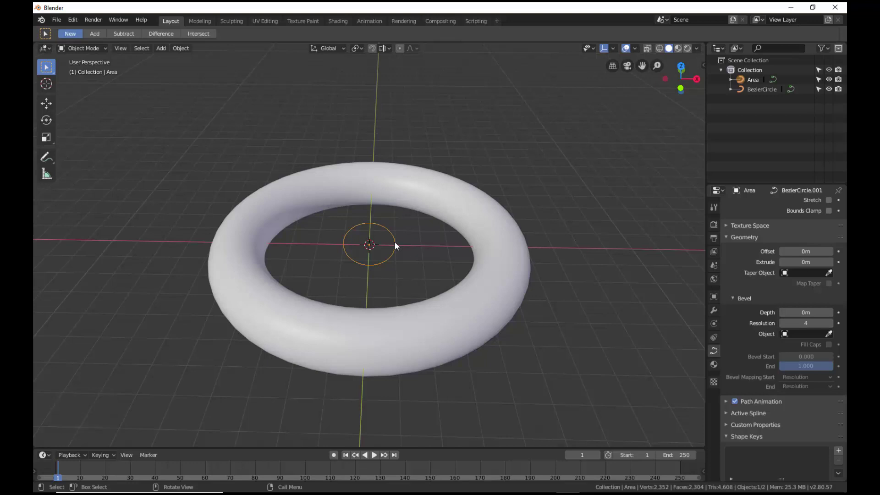
pyautogui.press('g')
pyautogui.press('x')
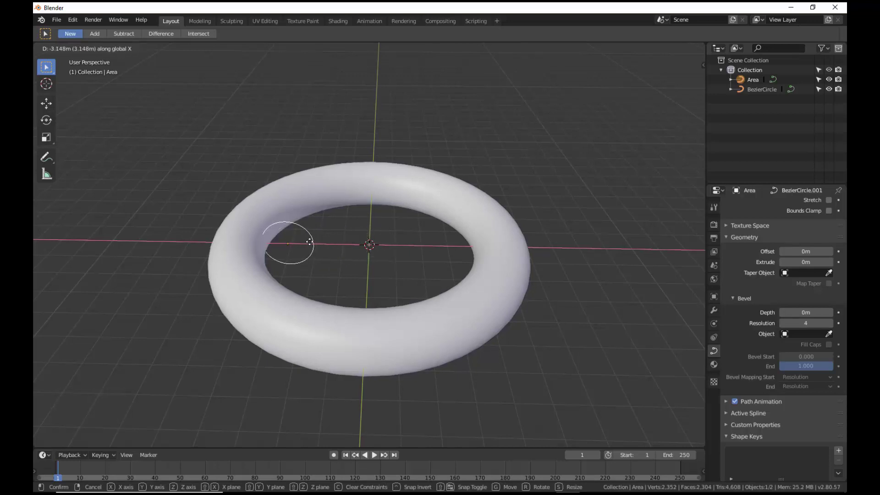
pyautogui.click(266, 236)
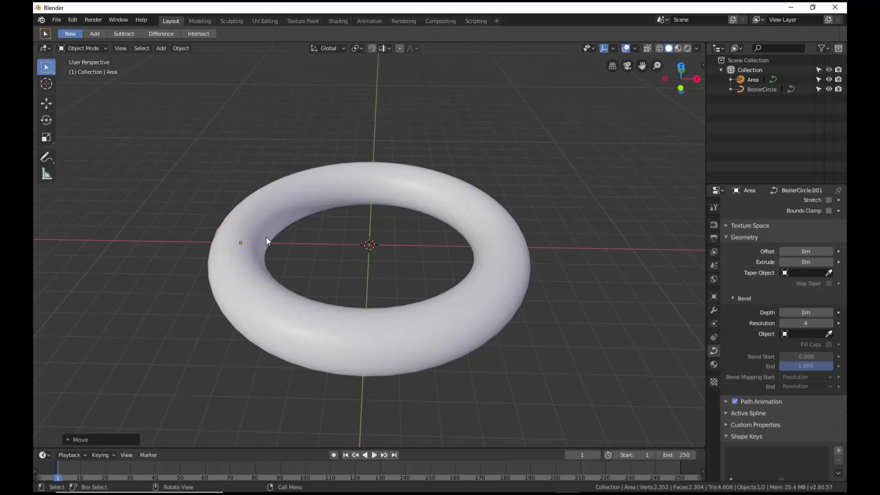
# Raise Area about 2.7 m along Z above the ring and return to front view
pyautogui.press('g')
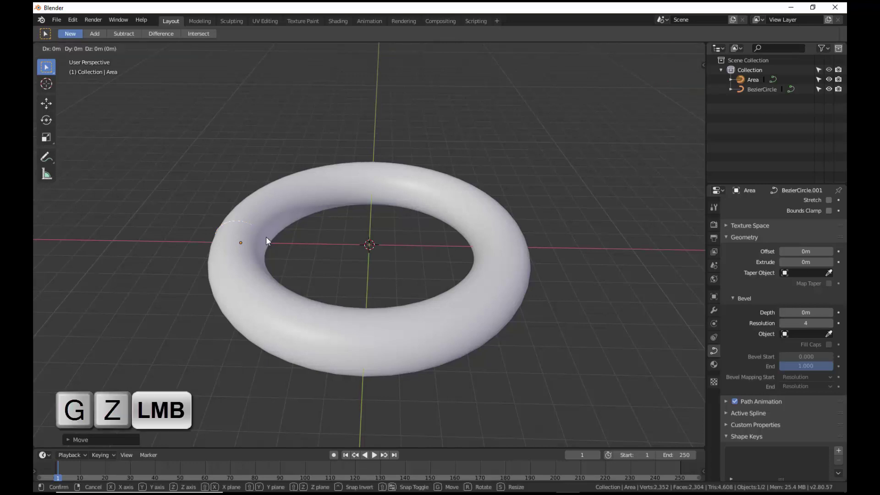
pyautogui.press('z')
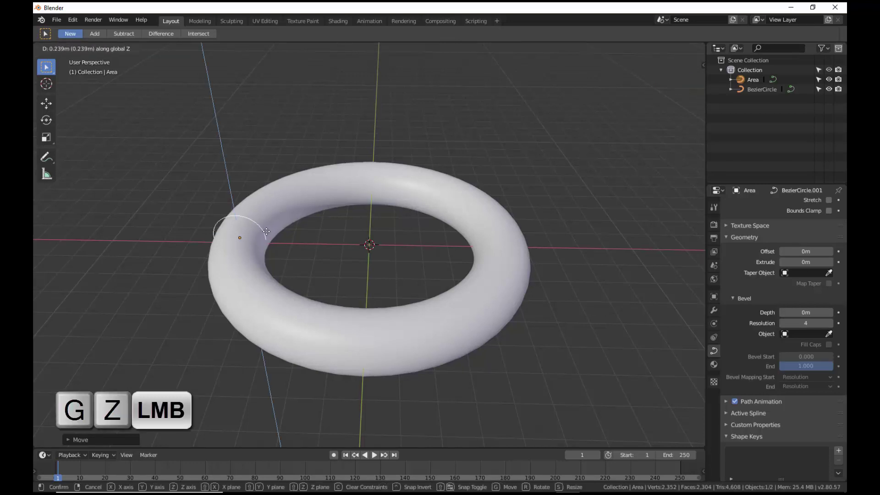
pyautogui.click(278, 162)
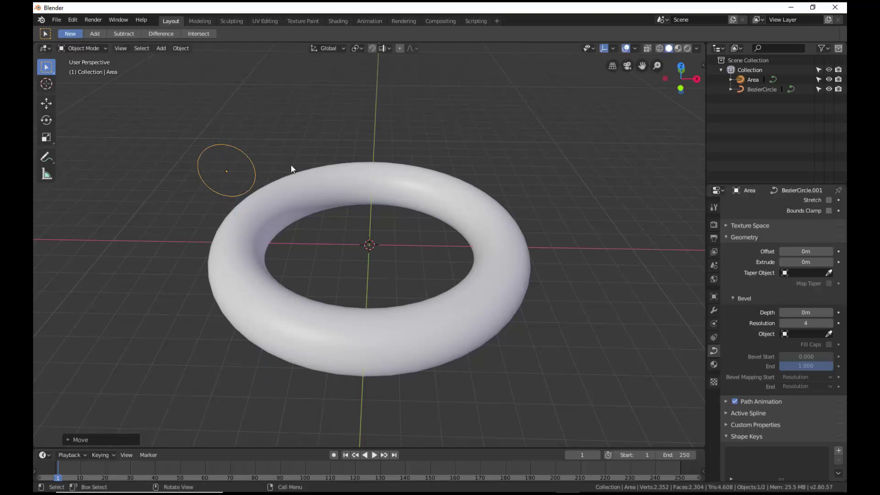
pyautogui.press('1')
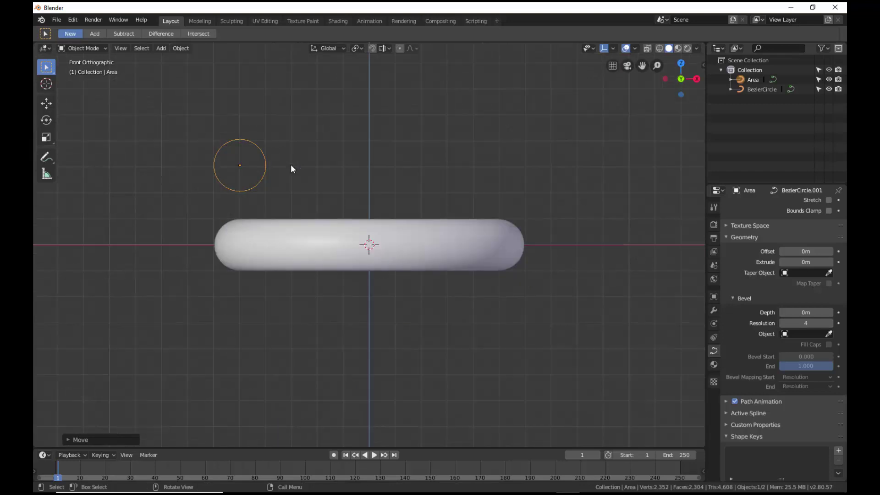
# Shift the Area circle's control points left along X in Edit Mode, then leave Edit Mode
pyautogui.press('Tab')
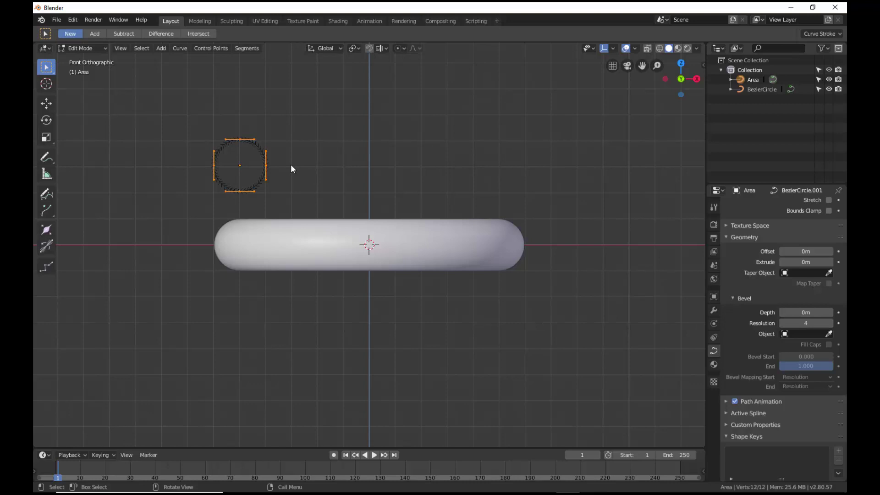
pyautogui.press('g')
pyautogui.press('x')
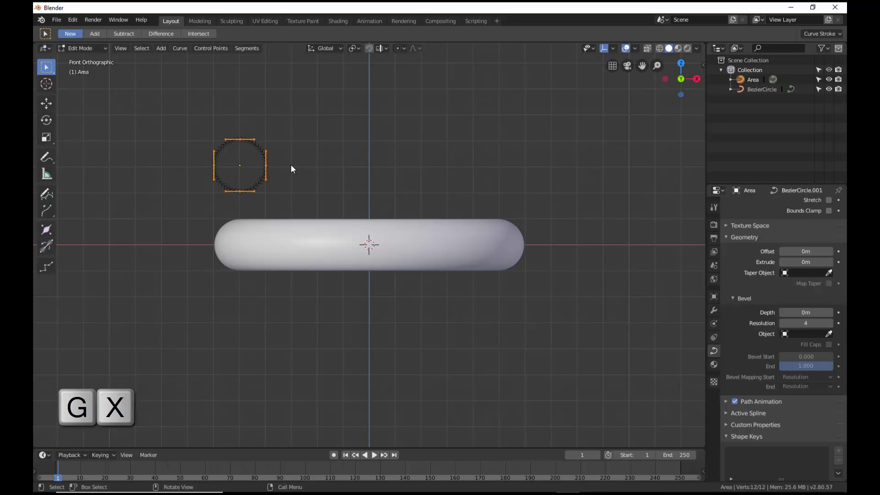
pyautogui.press('g')
pyautogui.press('x')
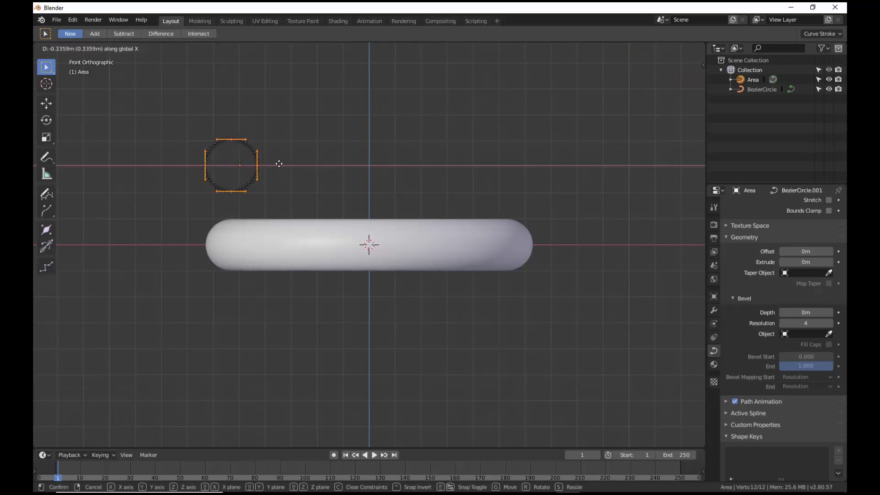
pyautogui.click(239, 161)
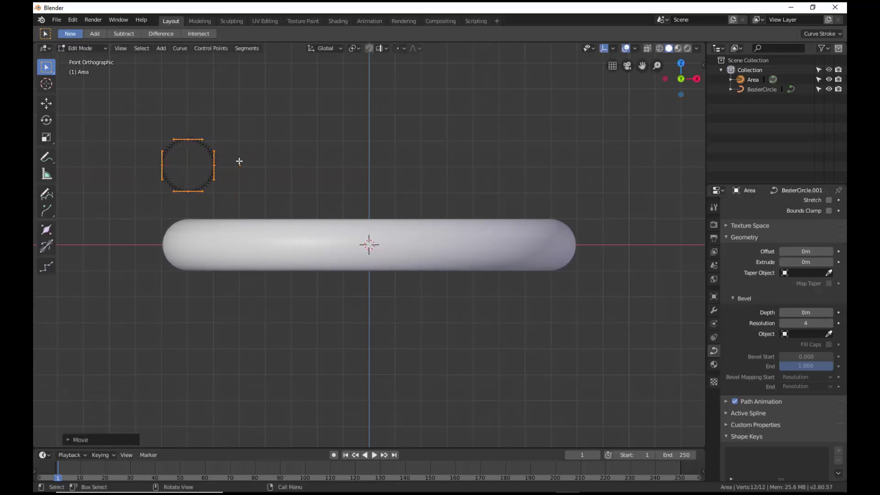
pyautogui.press('Tab')
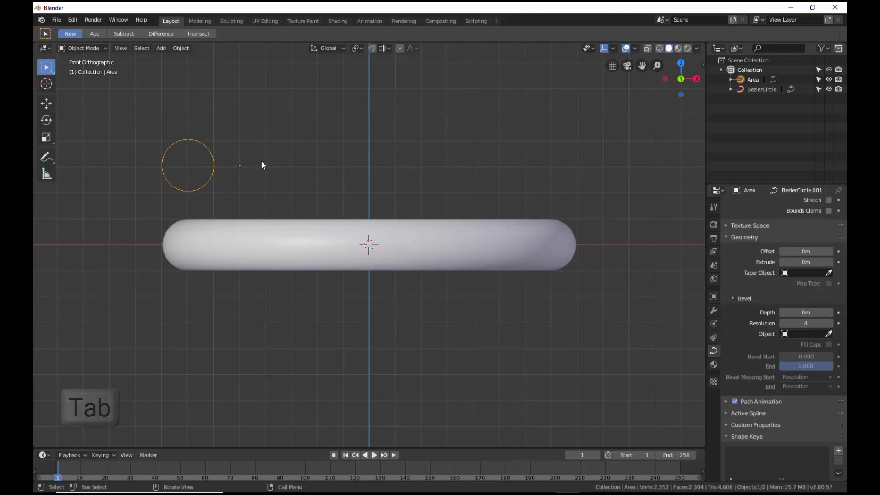
# Switch to top orthographic view to inspect the full ring
pyautogui.press('7')
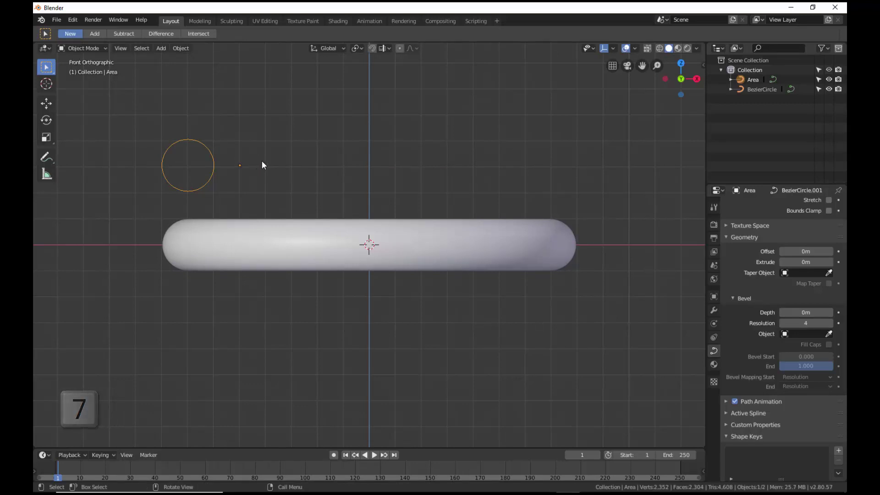
pyautogui.press('7')
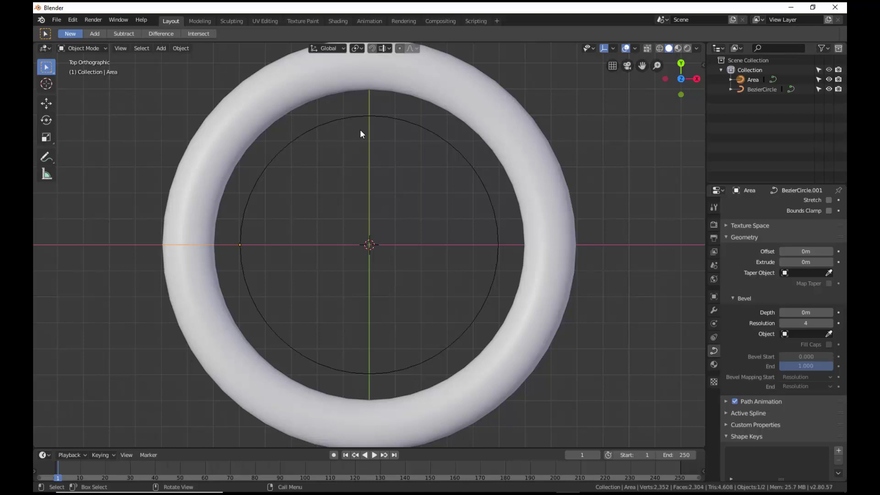
# From front view, pan above the tube and start moving Area over its centre
pyautogui.press('1')
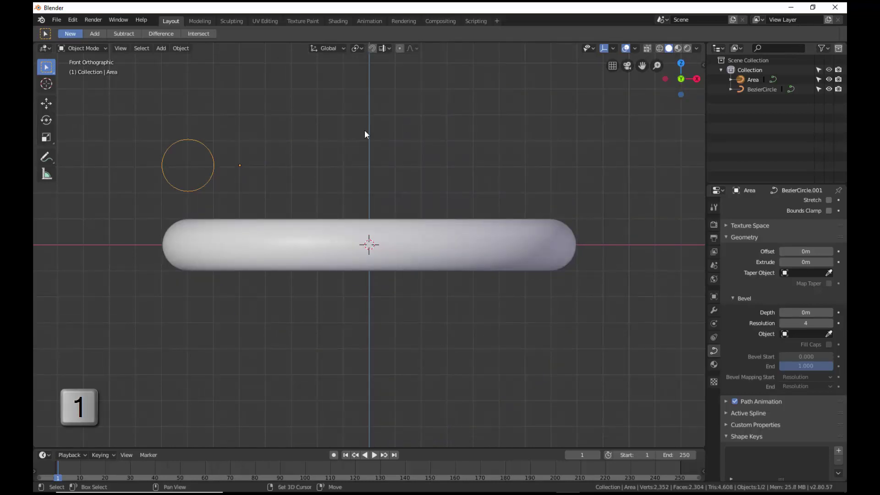
pyautogui.keyDown('shift'); pyautogui.moveTo(364, 130); pyautogui.dragTo(365, 193, button='middle'); pyautogui.keyUp('shift')
pyautogui.press('g')
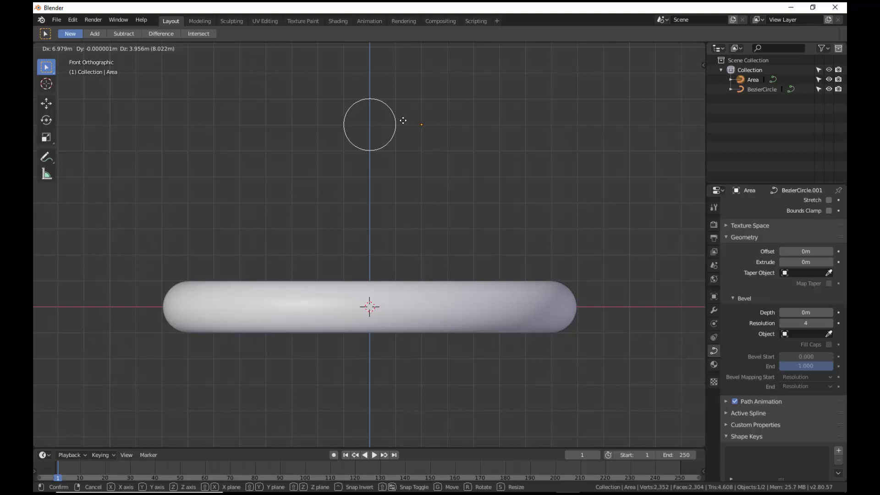
# Place the profile circle above the tube centre and set its origin to geometry
pyautogui.click(402, 120)
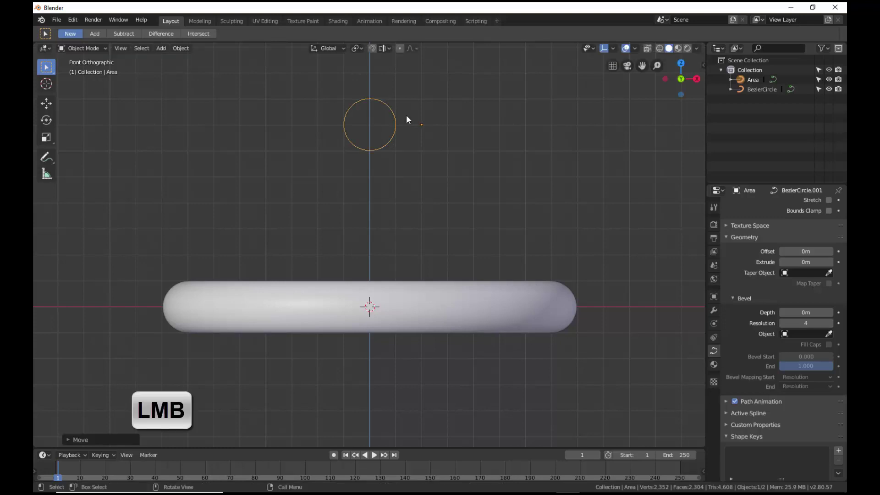
pyautogui.click(181, 48)
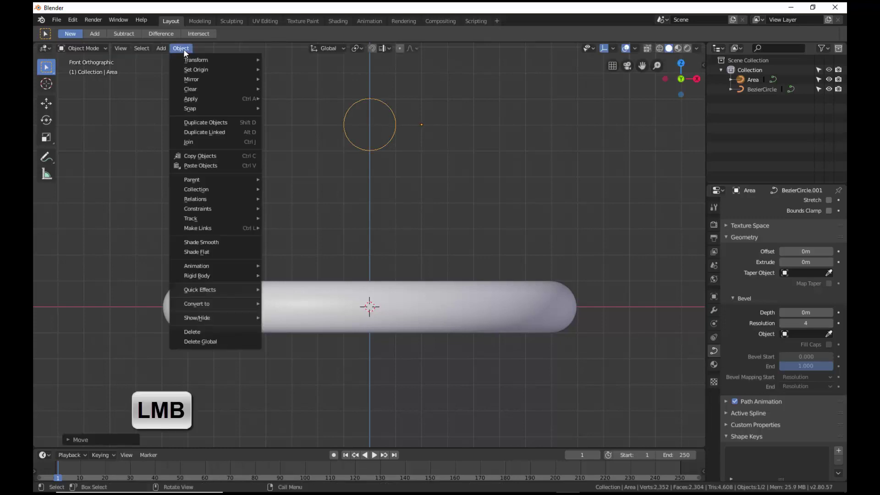
pyautogui.moveTo(186, 69)
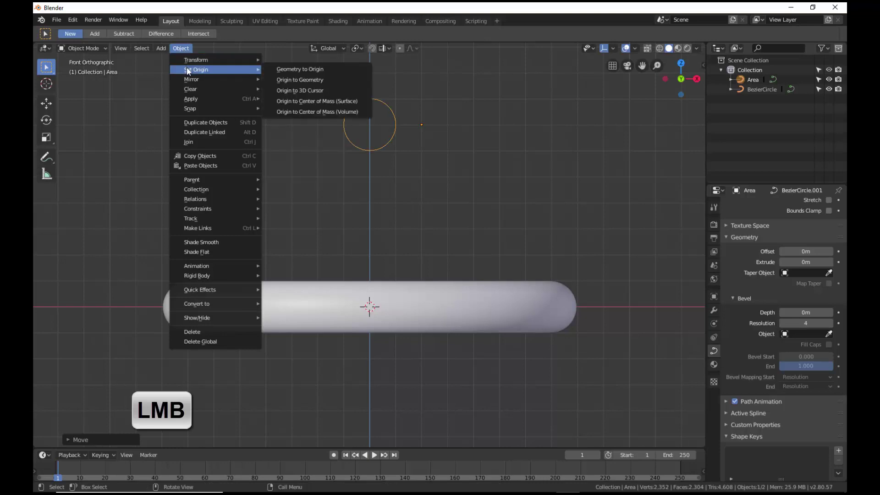
pyautogui.click(279, 80)
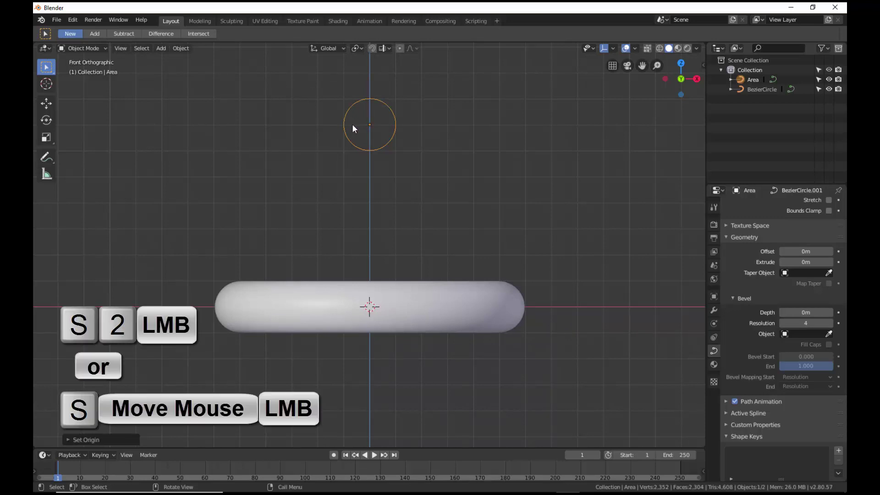
# Scale the profile circle by a factor of 2
pyautogui.press('s')
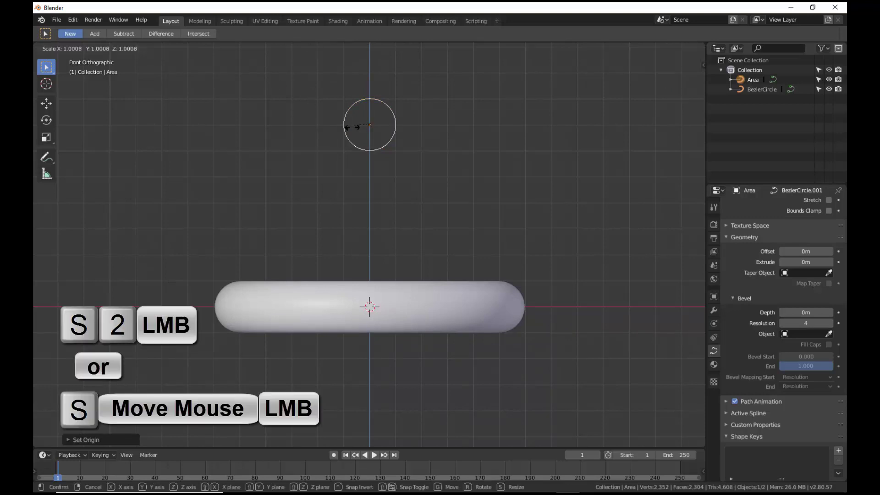
pyautogui.press('2')
pyautogui.click(353, 156)
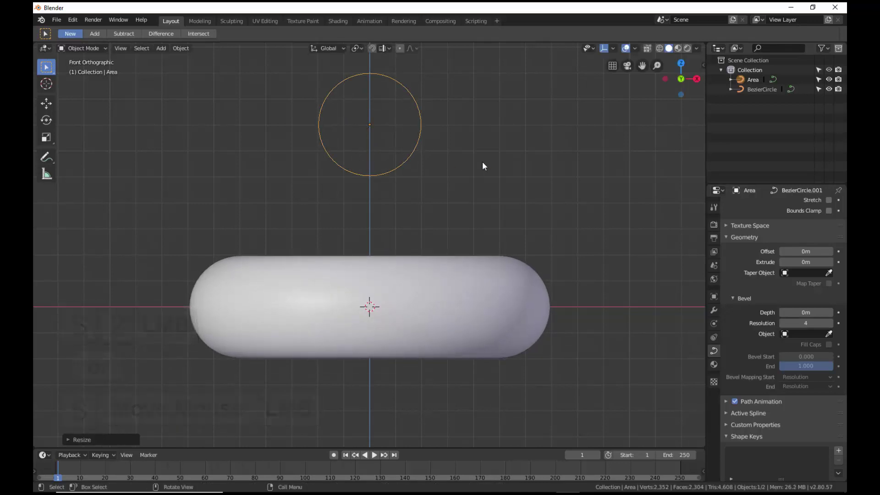
# Enter Edit Mode on the profile circle, zoom out, and switch to Wireframe shading
pyautogui.press('Tab')
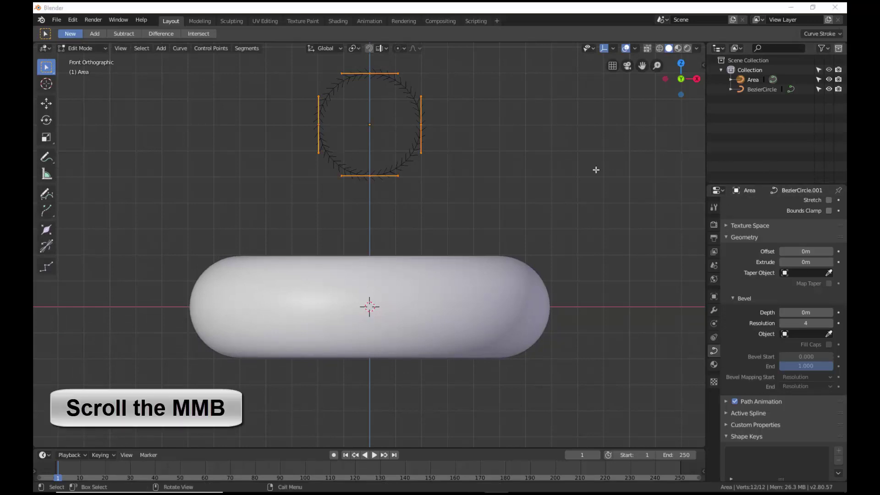
pyautogui.scroll(-1, 595, 169)
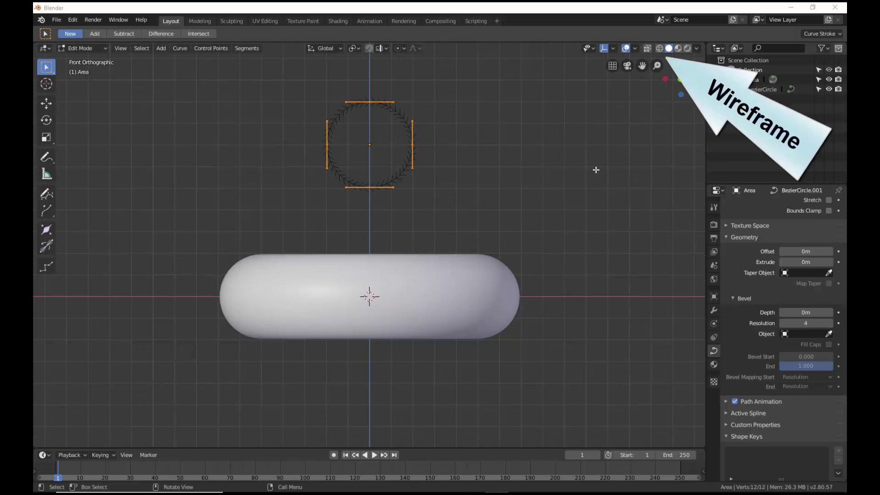
pyautogui.click(659, 48)
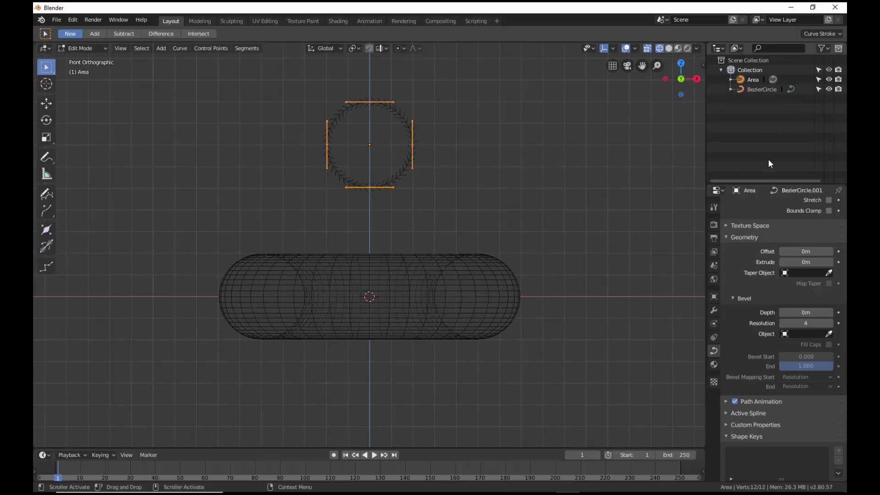
# Box-select the circle's top control points and subdivide them, raising the count from 12 to 18
pyautogui.click(419, 193)
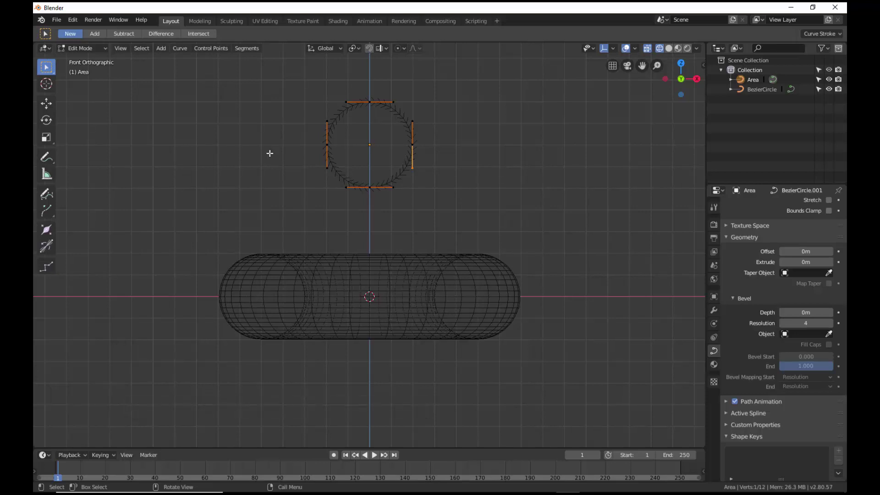
pyautogui.press('b')
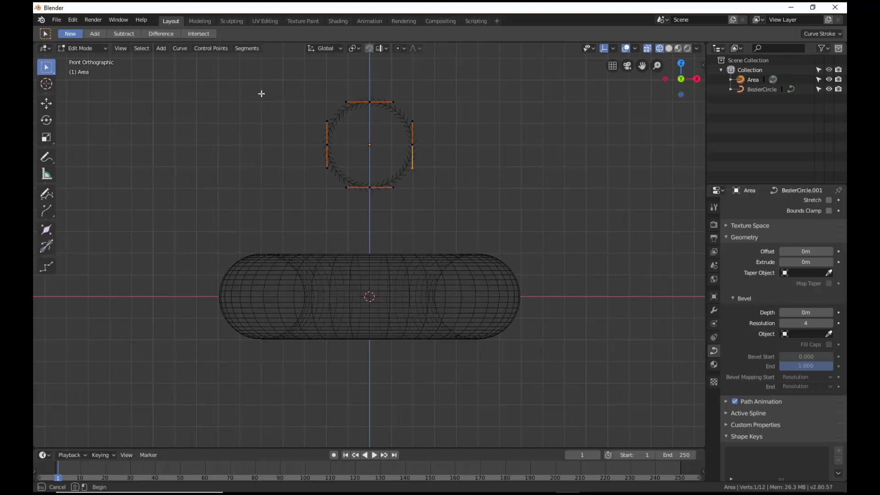
pyautogui.moveTo(262, 94); pyautogui.dragTo(460, 183)
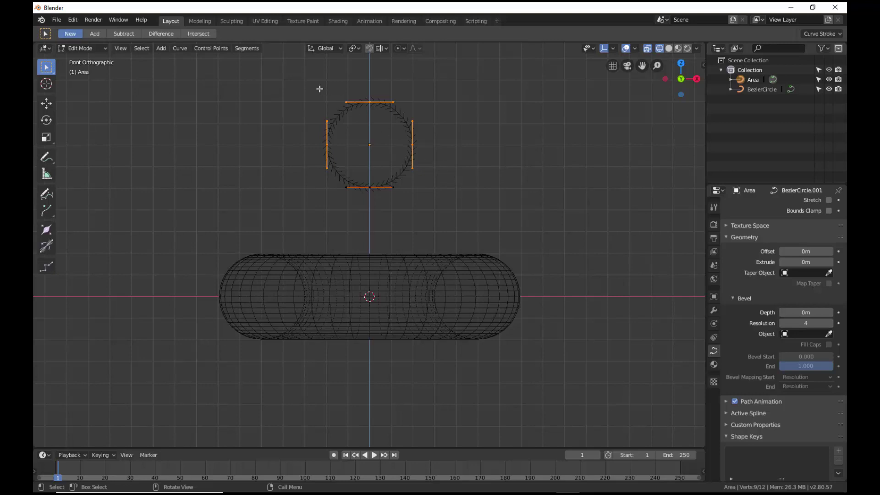
pyautogui.click(246, 49)
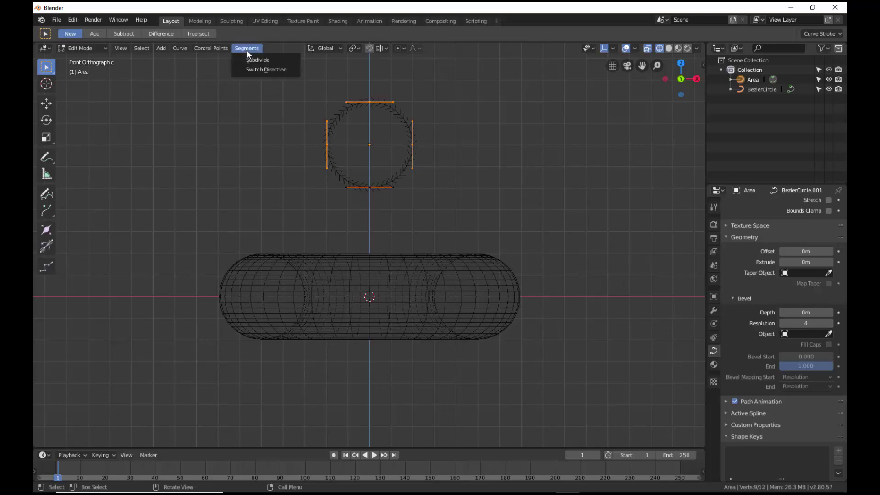
pyautogui.click(251, 60)
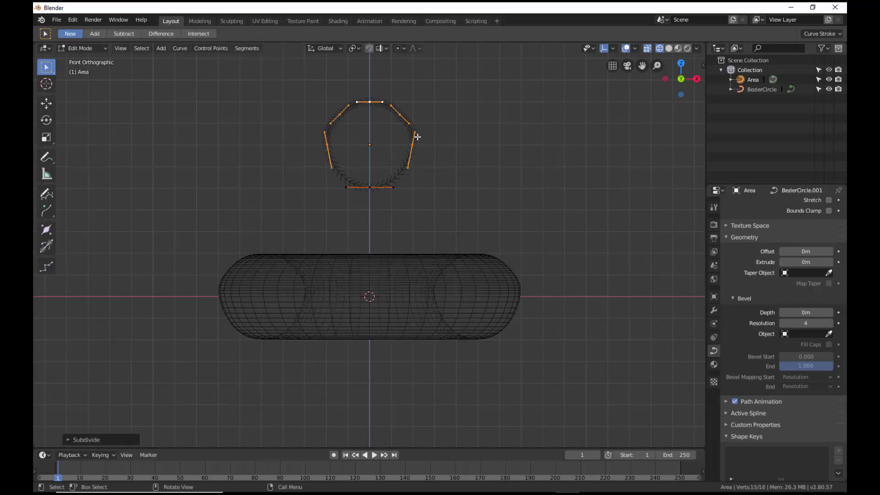
# Move the profile's upper-left control point up and outward to the left
pyautogui.click(443, 158)
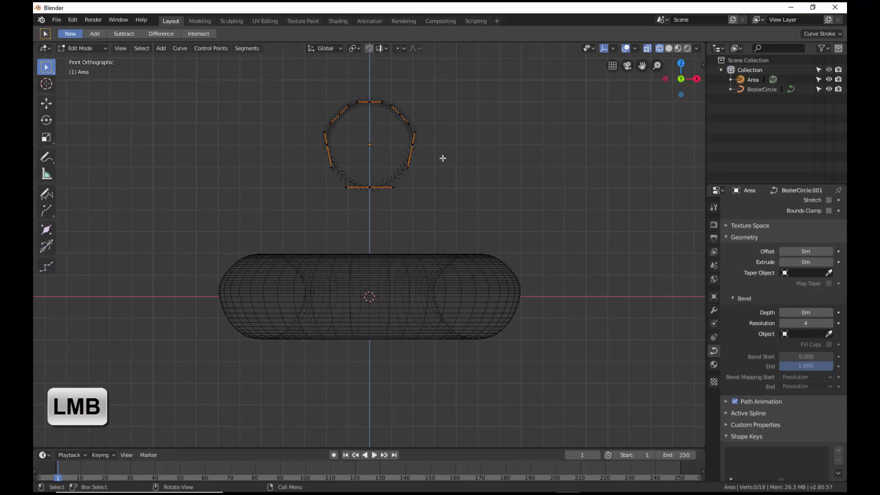
pyautogui.click(339, 114)
pyautogui.press('g')
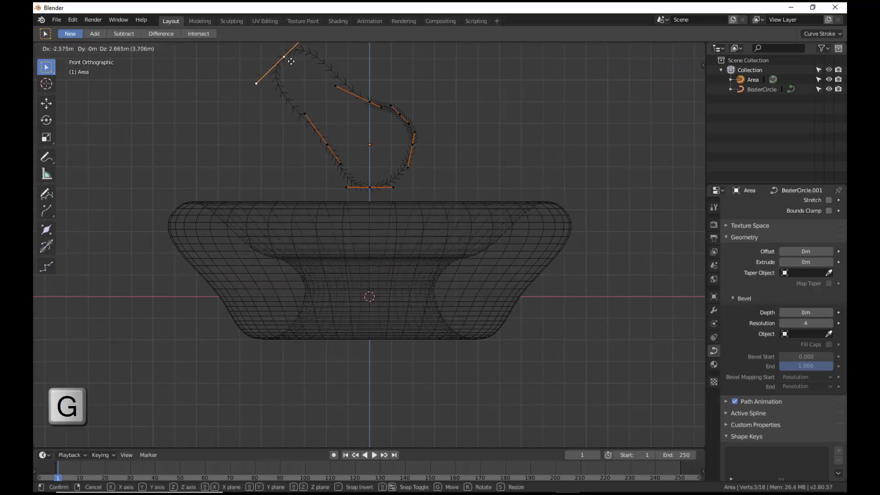
pyautogui.click(291, 61)
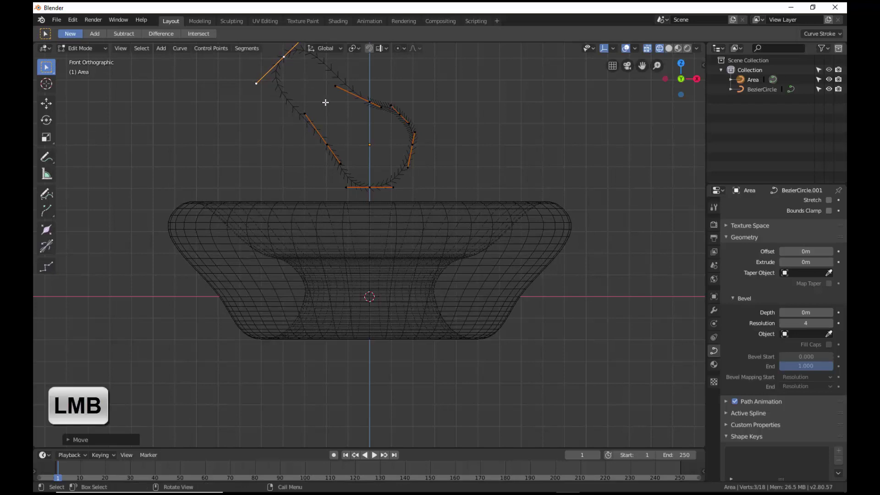
# Move the upper-right control point up and outward, mirroring the left side
pyautogui.click(400, 115)
pyautogui.press('g')
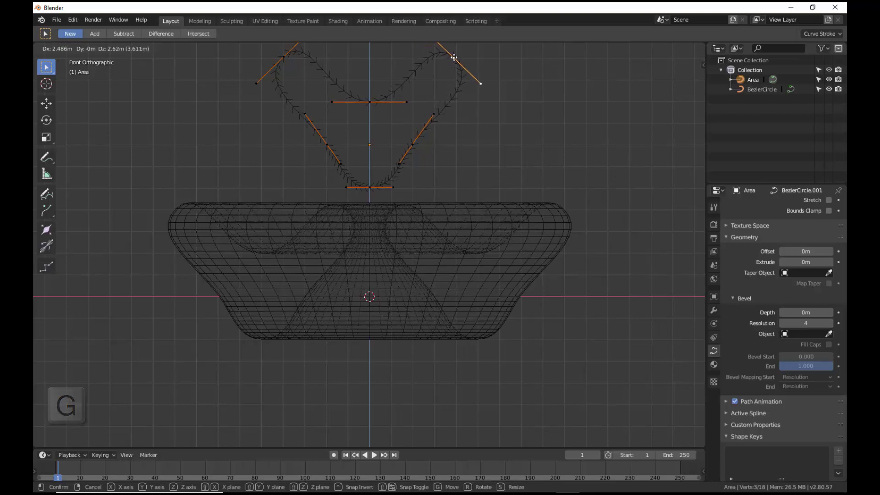
pyautogui.click(454, 58)
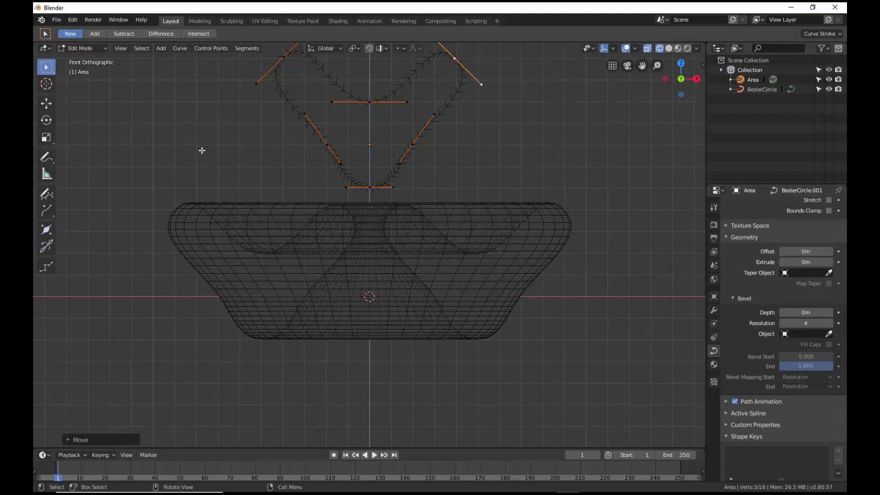
# Return to Object Mode, switch to Solid shading, and deselect all objects
pyautogui.press('Tab')
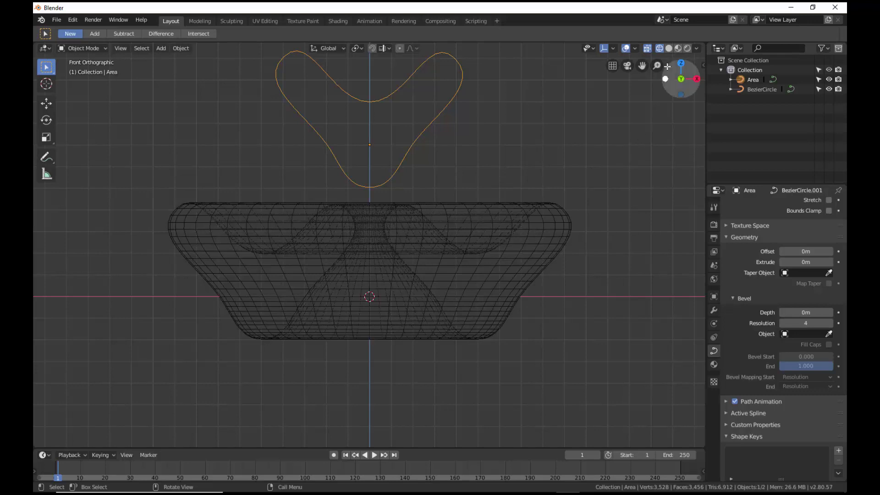
pyautogui.click(668, 49)
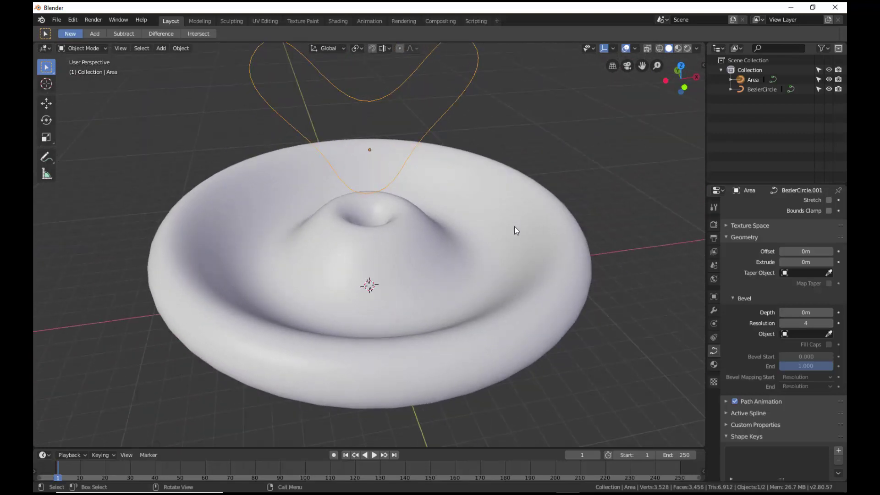
pyautogui.hotkey('alt', 'a')
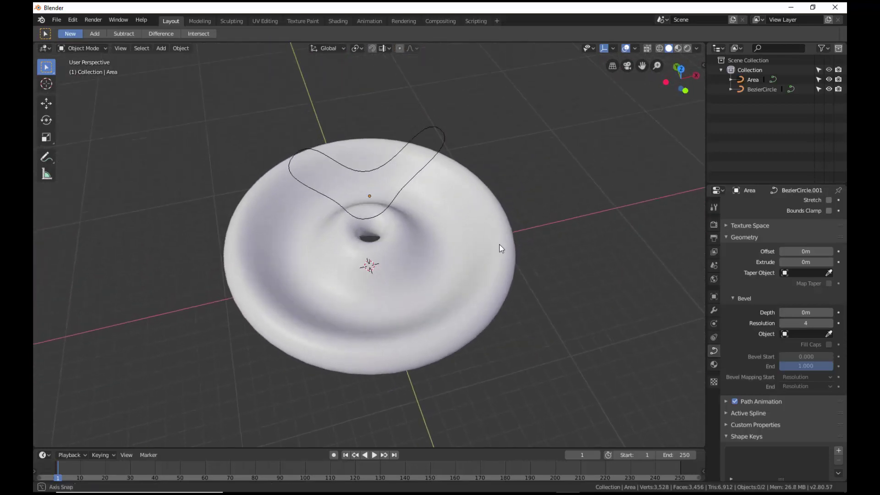